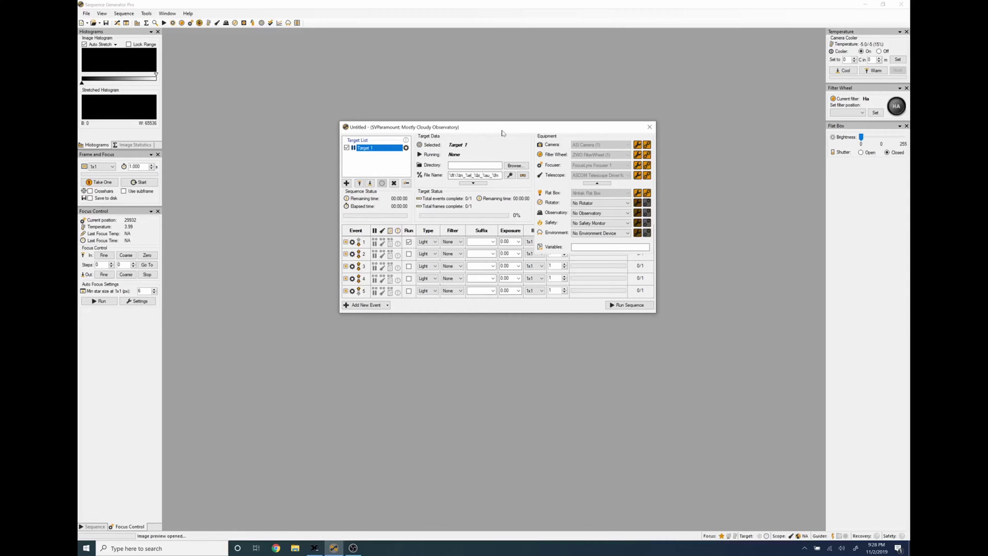
Step: Load the SVParamount equipment profile and open its filter setup listing Red through OIII
click(145, 15)
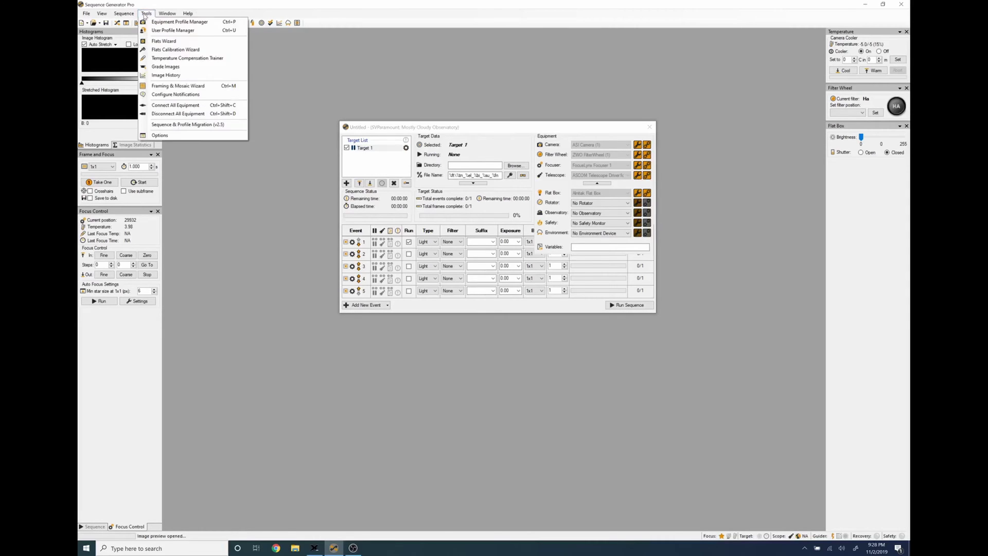
click(169, 21)
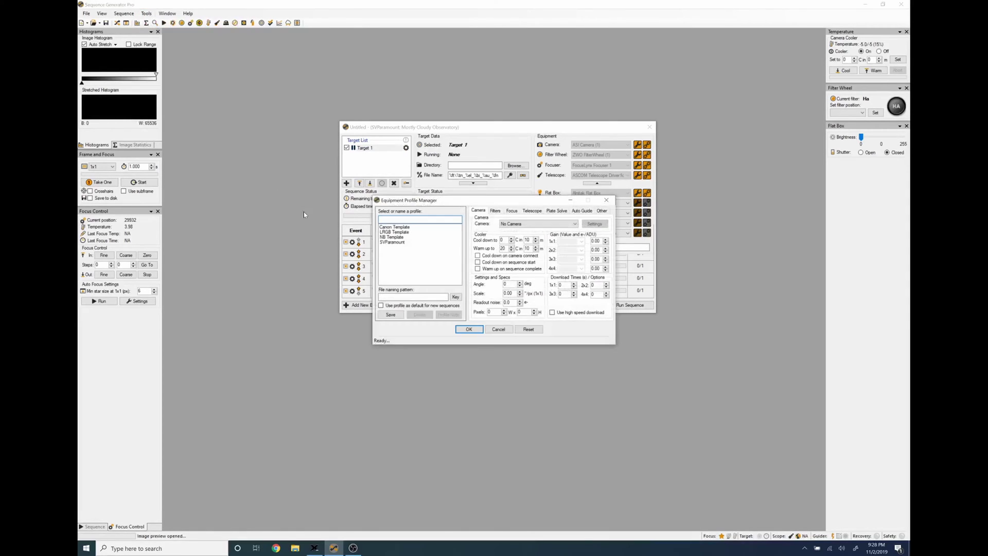
click(393, 242)
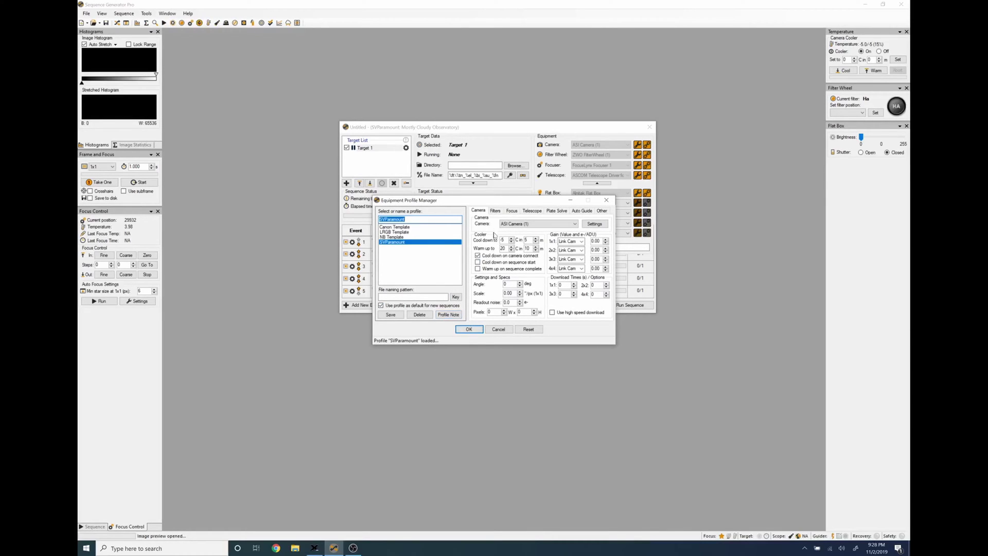
click(495, 211)
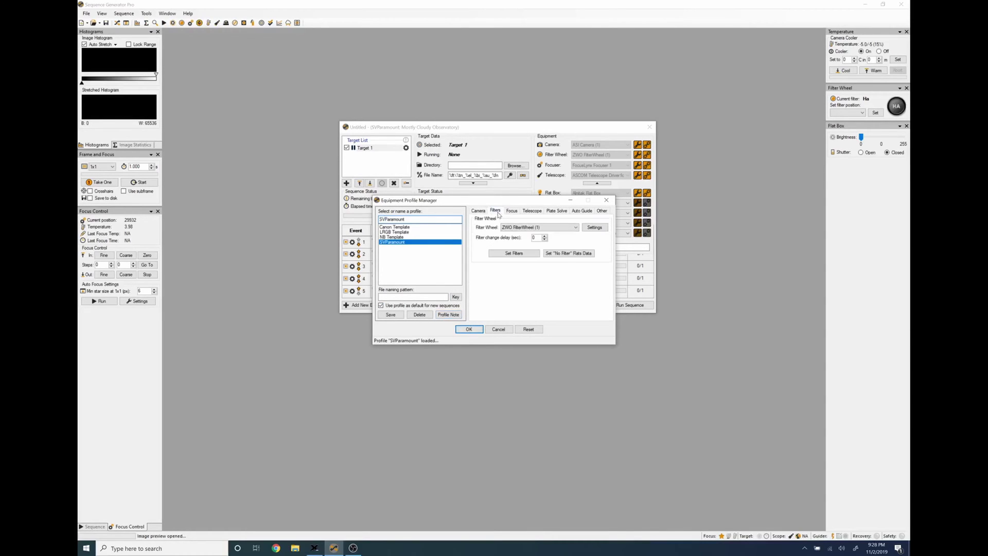
click(510, 253)
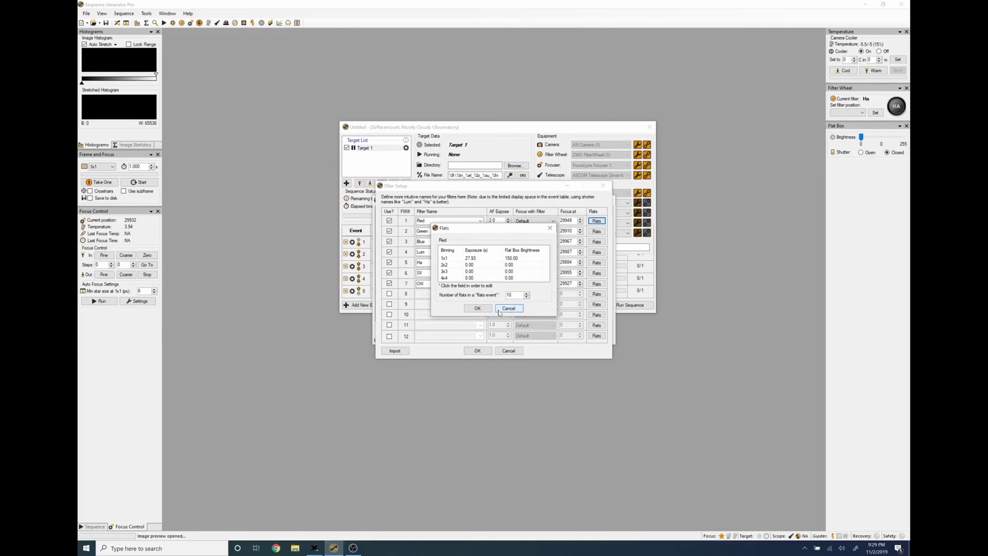
Step: Step through the stored flats settings of Green, Blue, Lum, Ha and SII, finishing on OIII
click(479, 310)
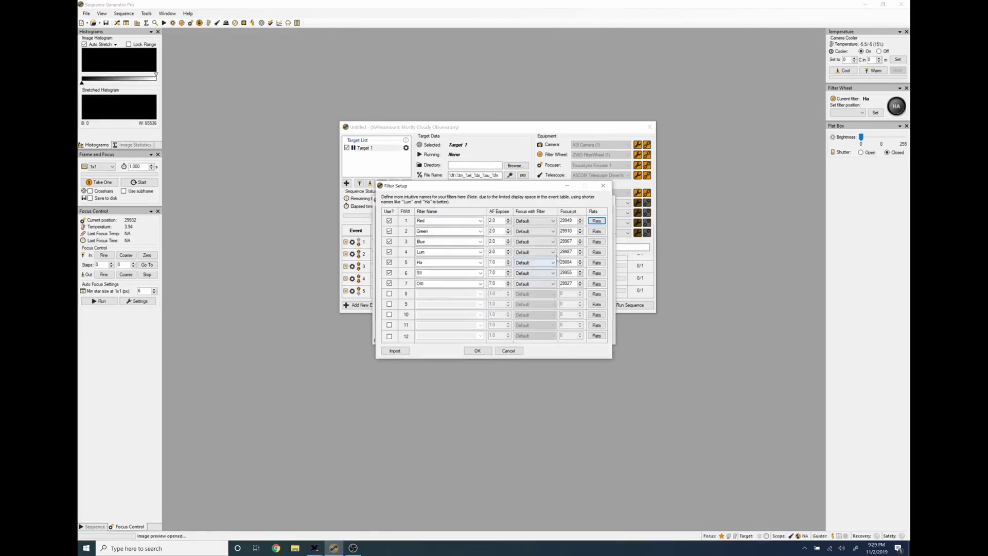
click(596, 232)
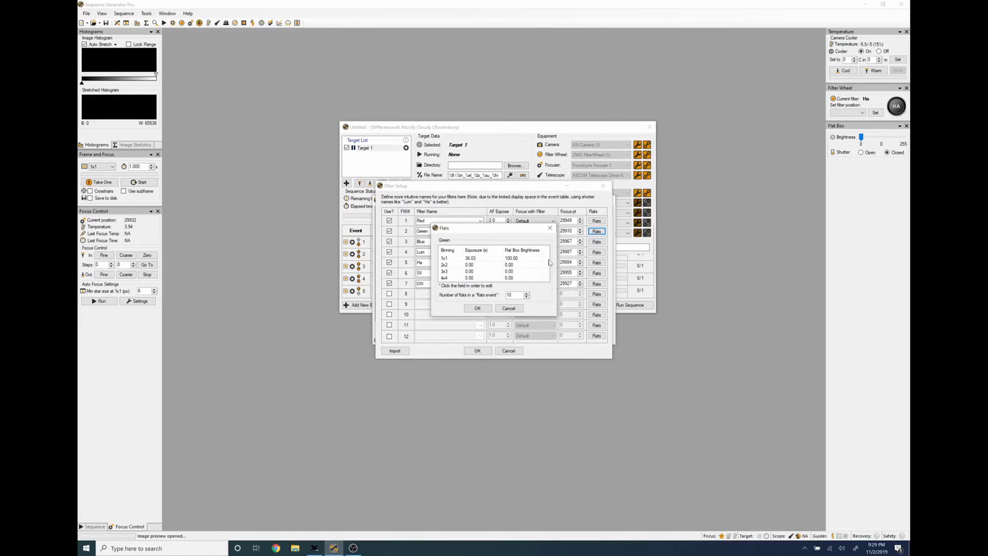
click(488, 310)
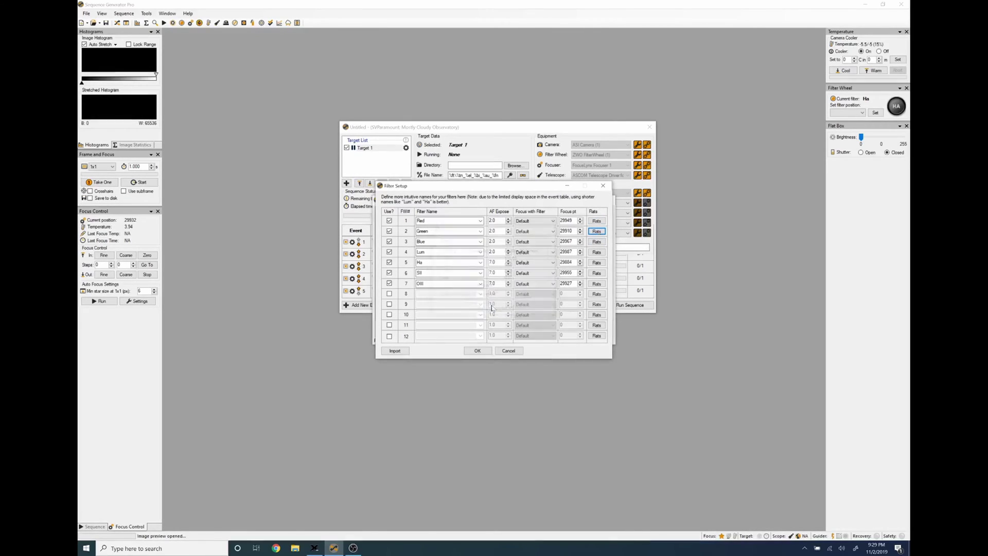
click(596, 242)
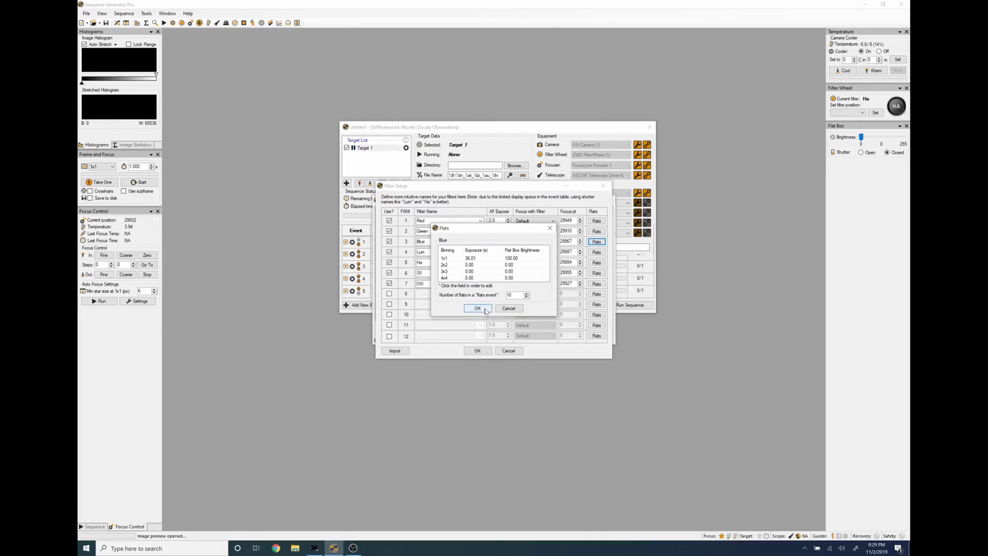
click(485, 309)
click(597, 253)
click(478, 308)
click(597, 263)
click(477, 308)
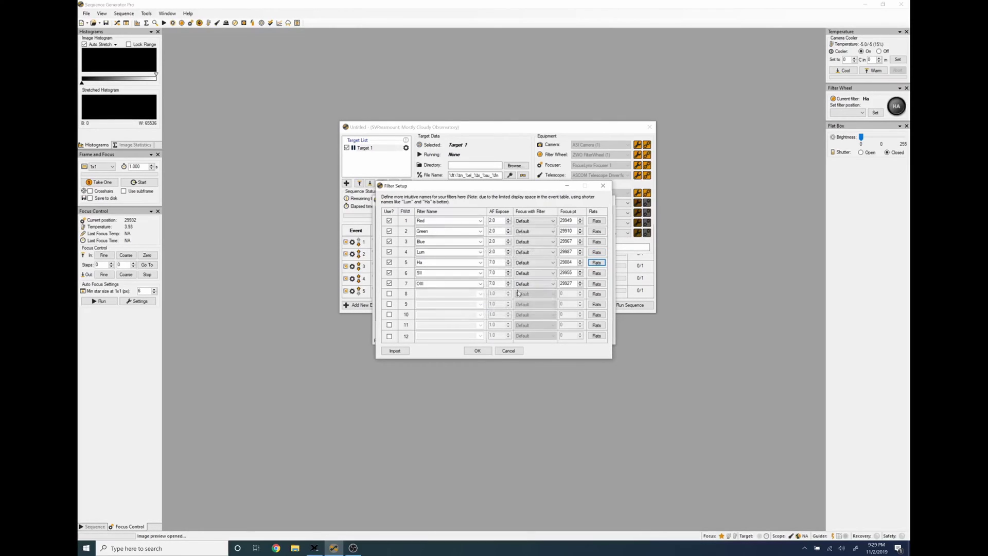
click(596, 274)
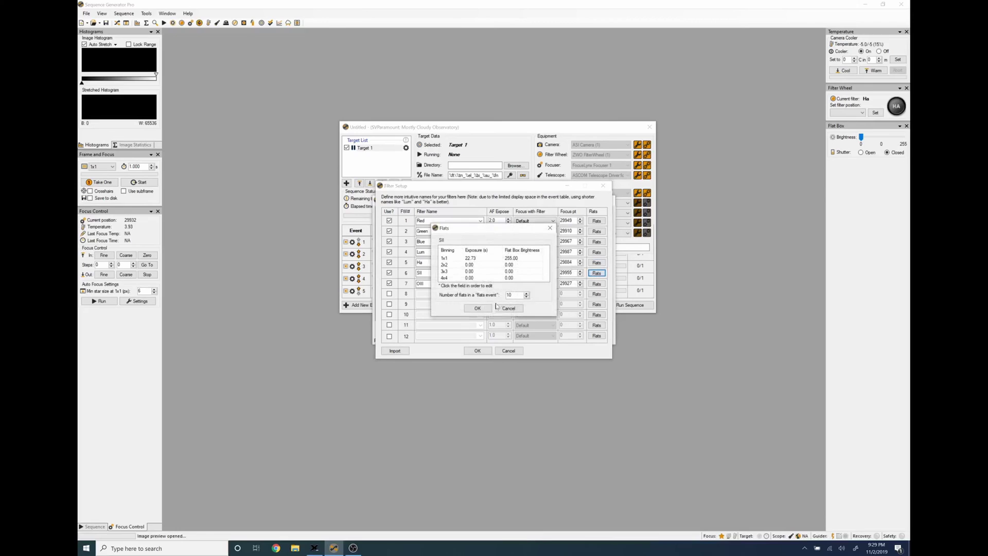
click(484, 307)
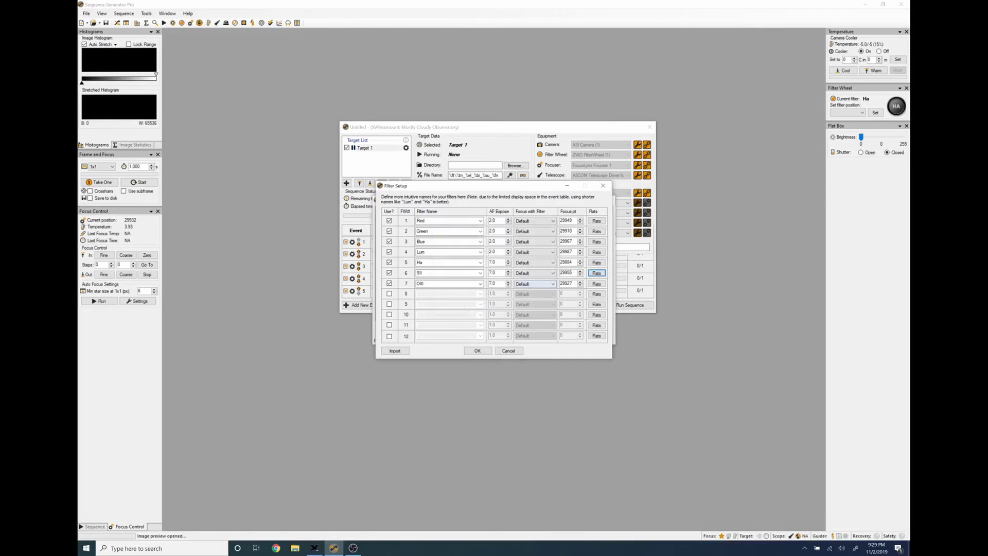
click(596, 284)
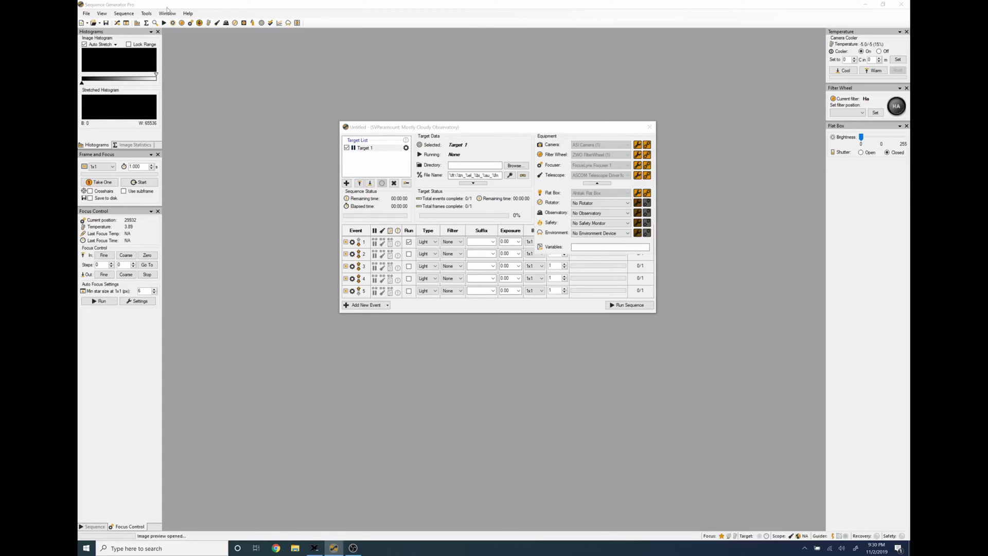
Step: Launch the Flats Calibration Wizard with the SVParamount profile, accepting the new-sequence warning
click(147, 14)
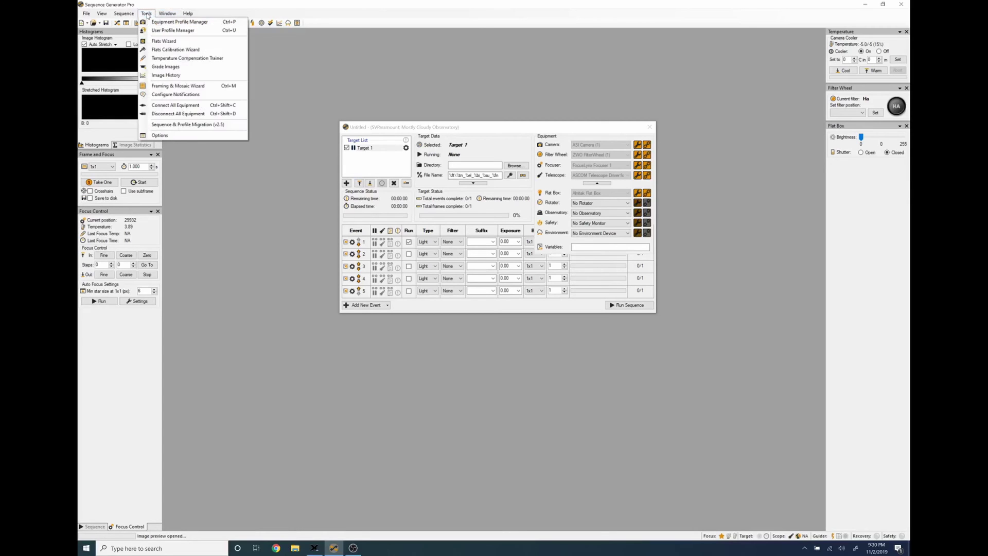
click(154, 49)
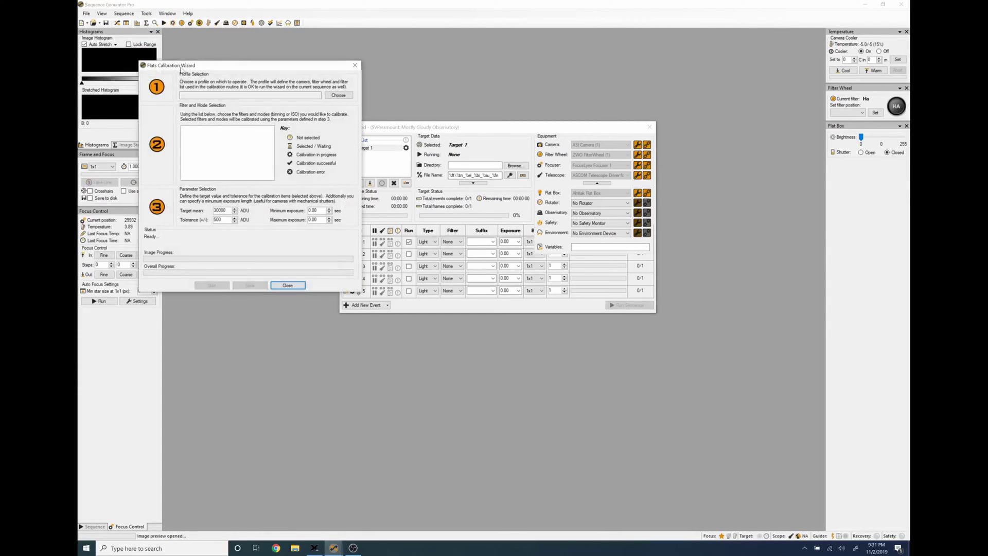
click(343, 97)
click(210, 180)
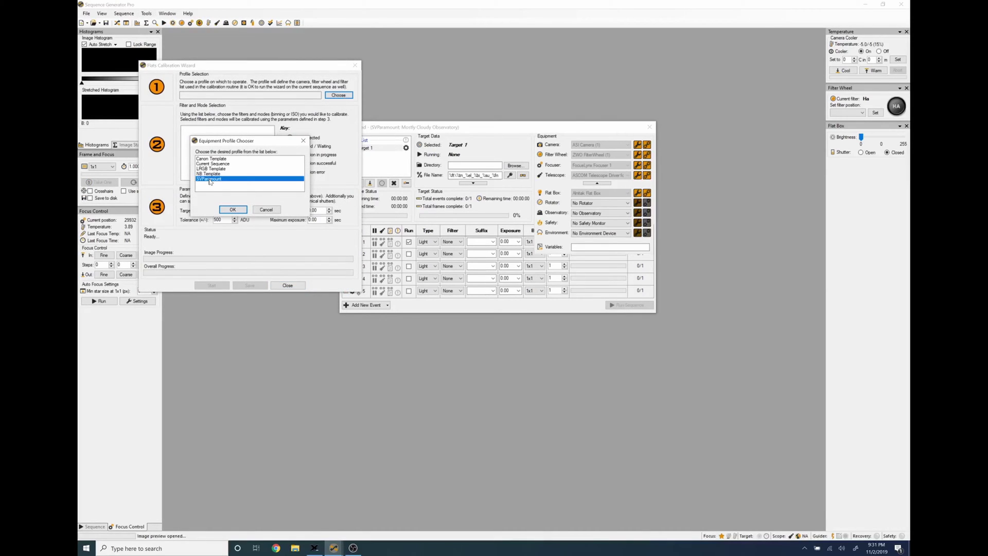
click(231, 210)
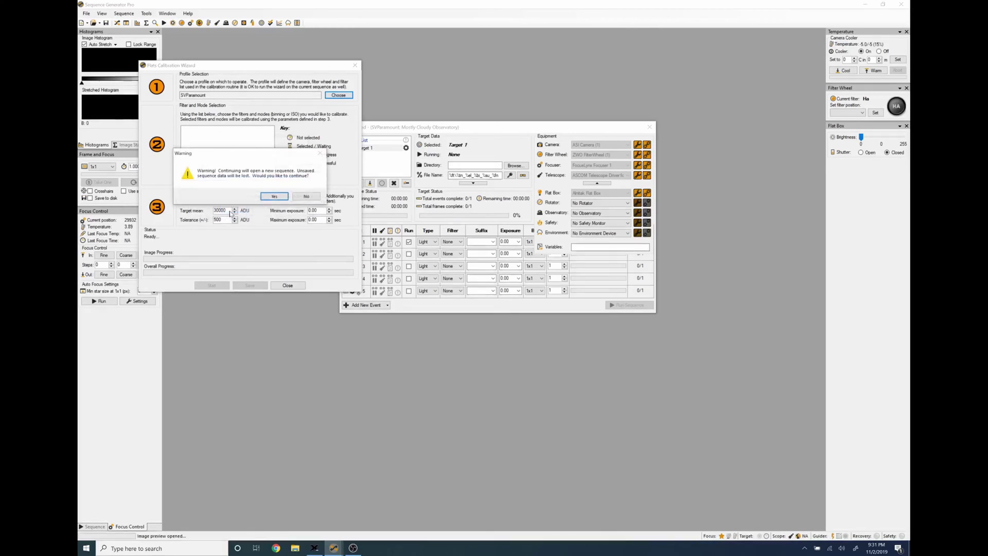
click(273, 197)
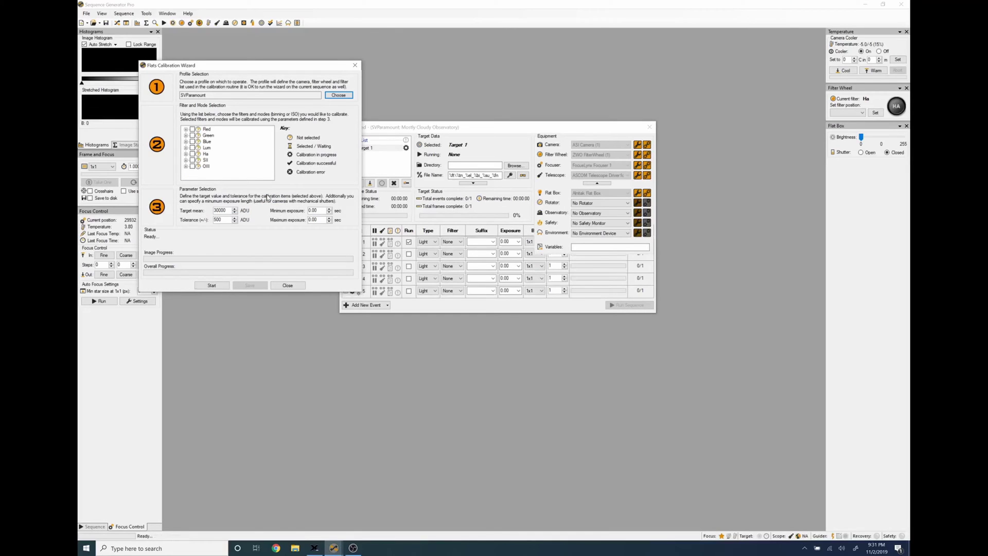
Step: Go through the OIII, SII, Ha and Lum entries, marking their 1x1 binning for calibration
click(186, 167)
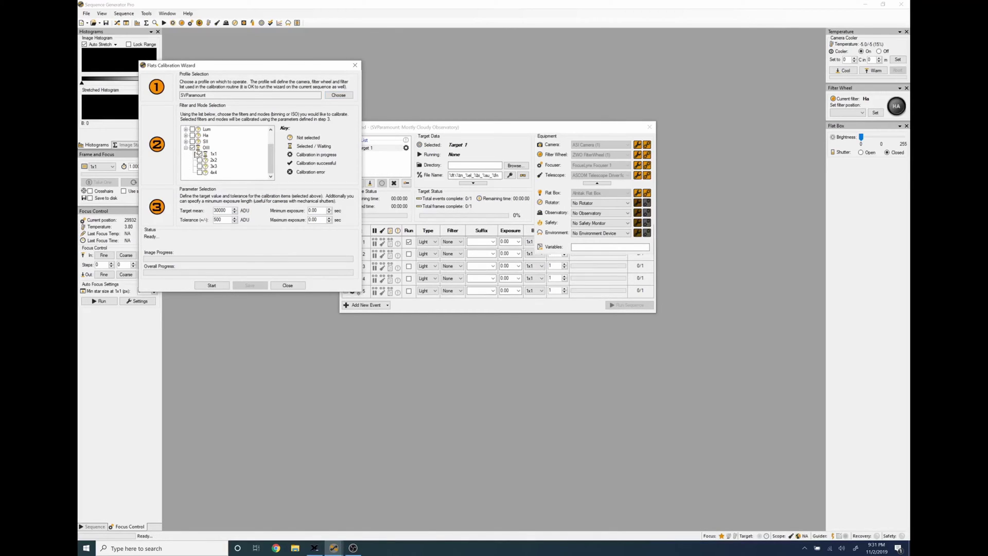
click(186, 149)
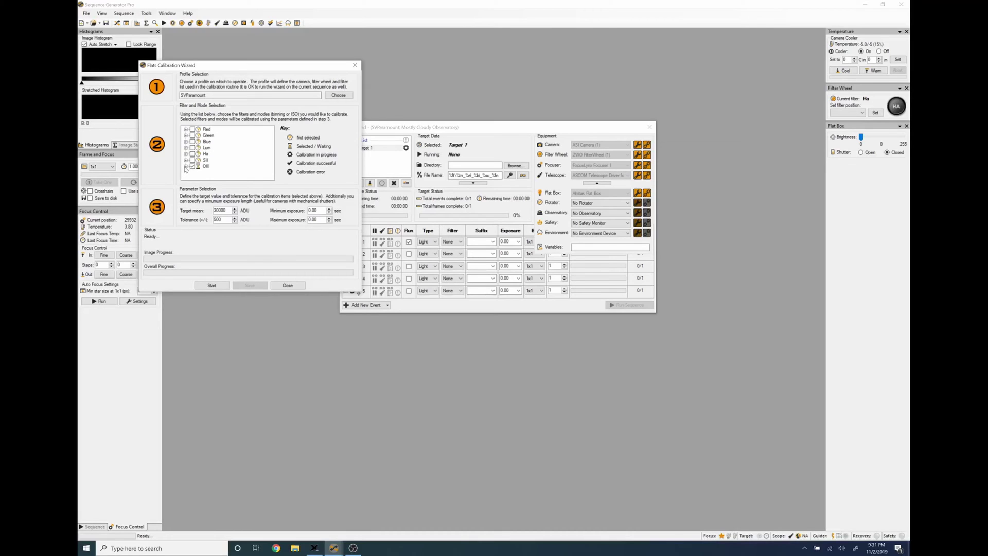
click(186, 160)
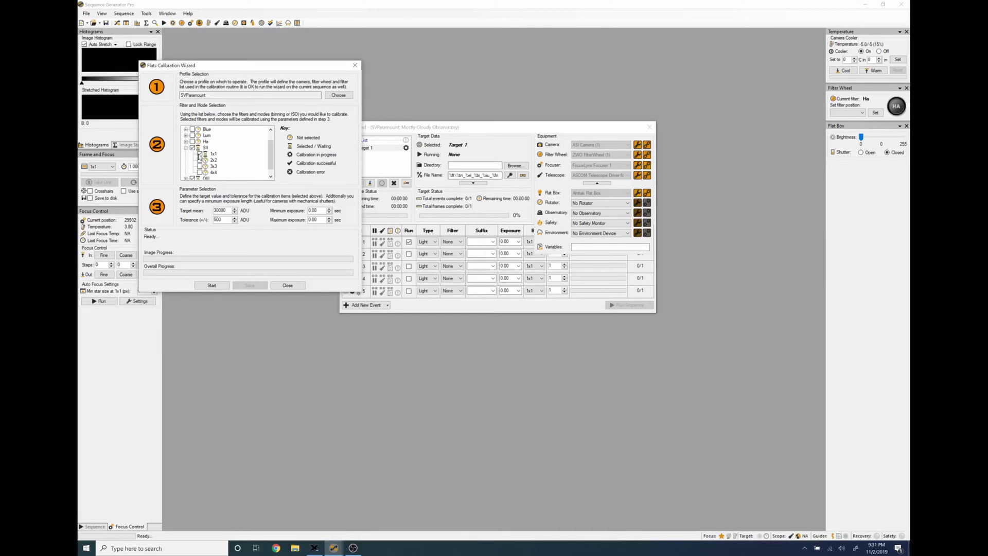
click(186, 148)
click(186, 154)
click(186, 148)
click(186, 147)
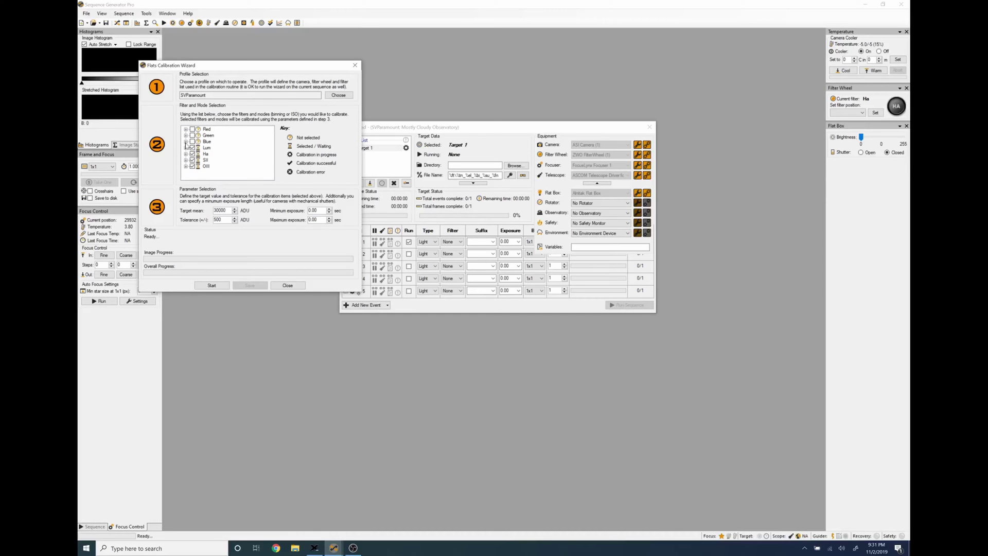
Step: Mark the 1x1 binning of the Blue, Green and Red filters for calibration
click(186, 141)
click(200, 148)
click(186, 141)
click(186, 136)
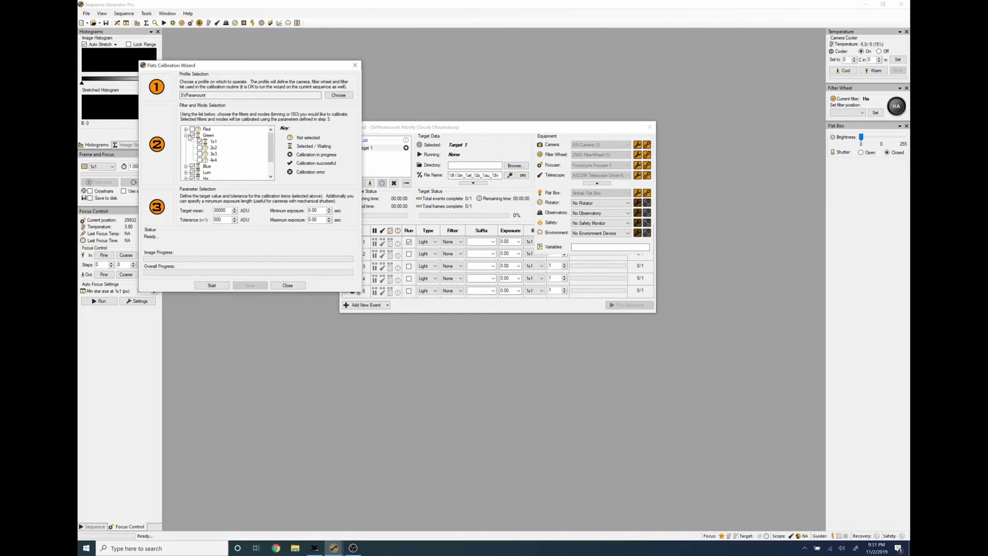
click(186, 135)
click(186, 129)
click(186, 129)
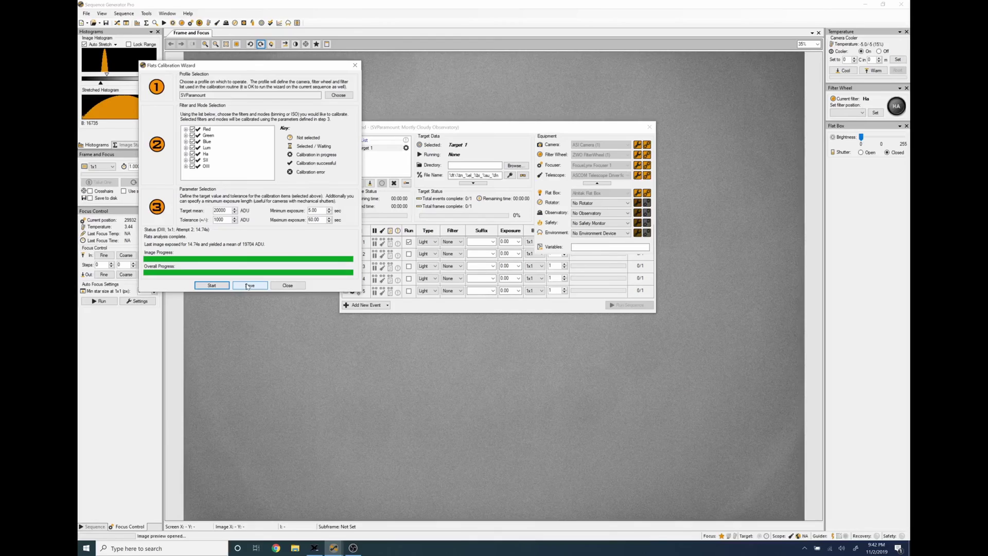
Step: Save the flats calibration results to the profile, then load SVParamount in the profile manager
click(247, 286)
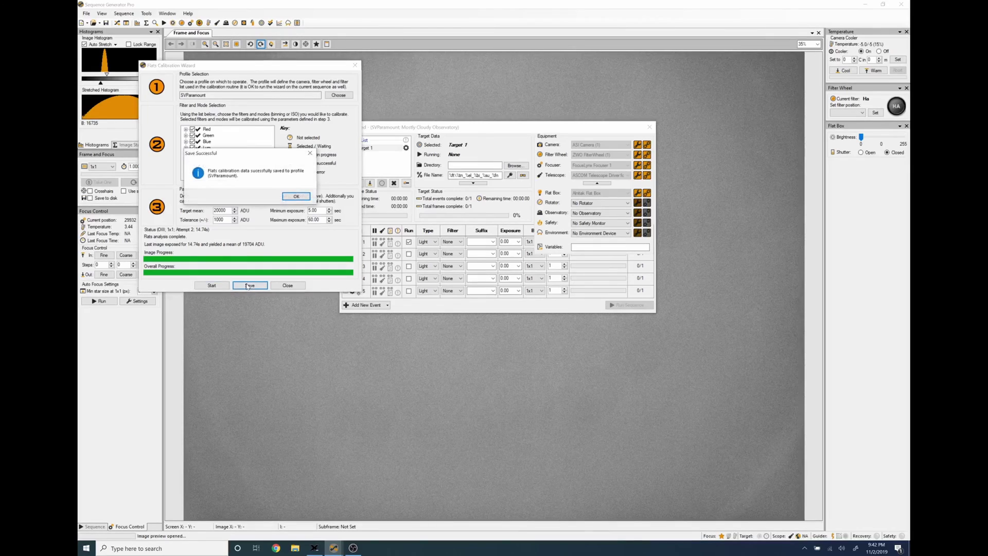
click(297, 198)
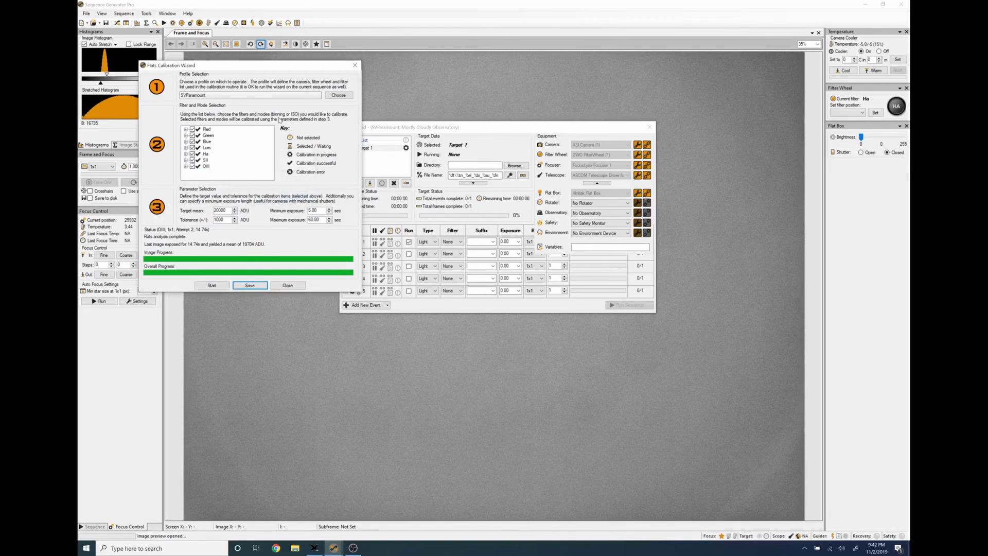
click(144, 14)
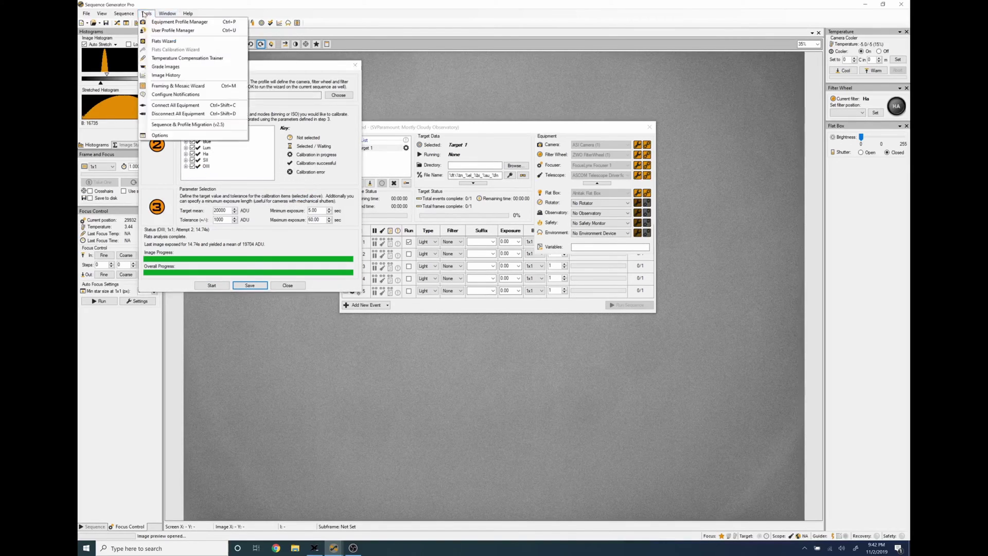
click(155, 21)
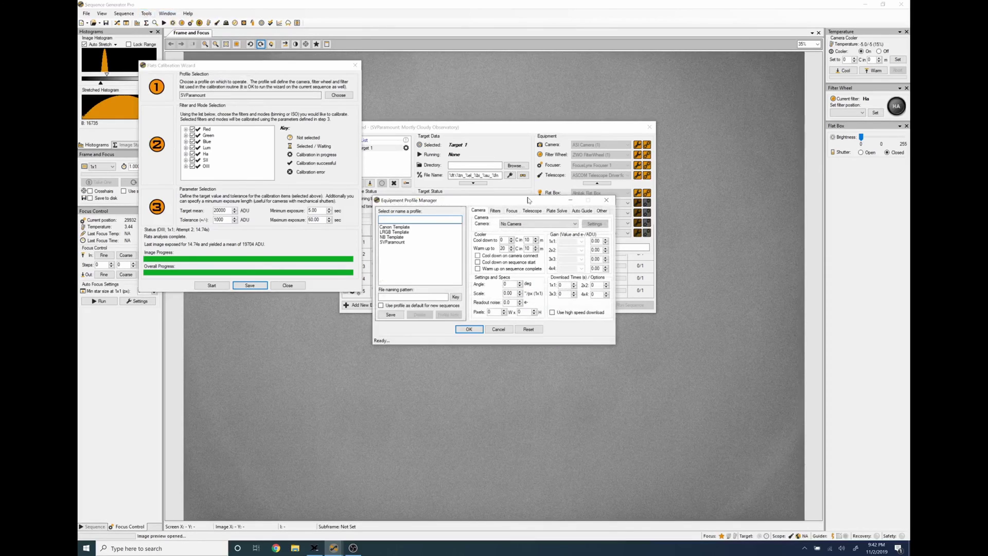
click(411, 242)
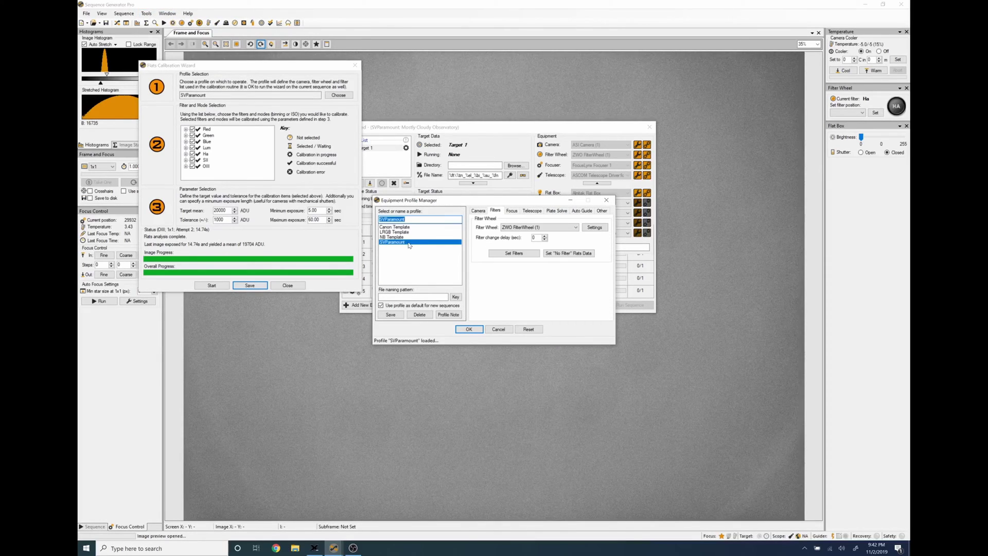
Step: Review the Red filter's flat settings in Filter Setup, then close the Frame and Focus image
click(498, 211)
click(510, 252)
click(594, 221)
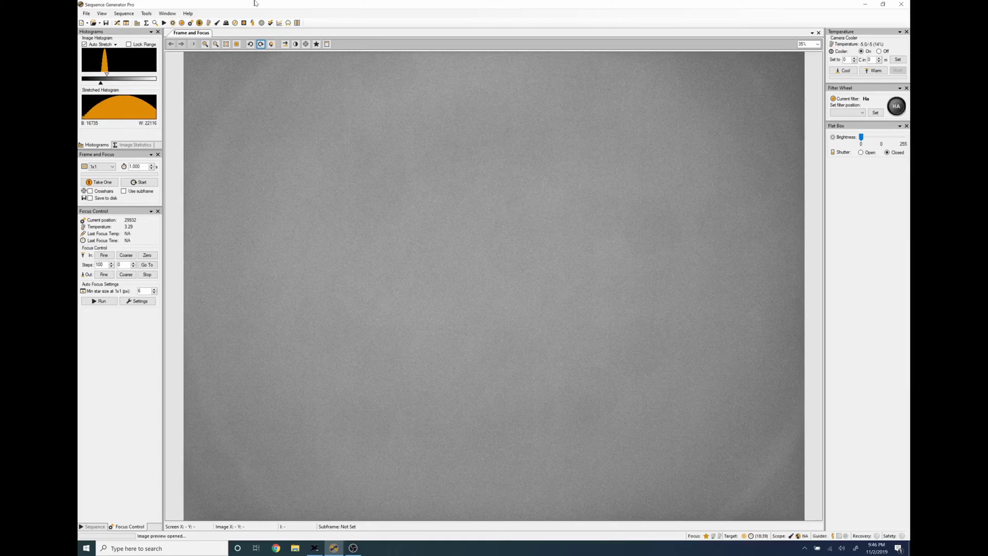
click(819, 34)
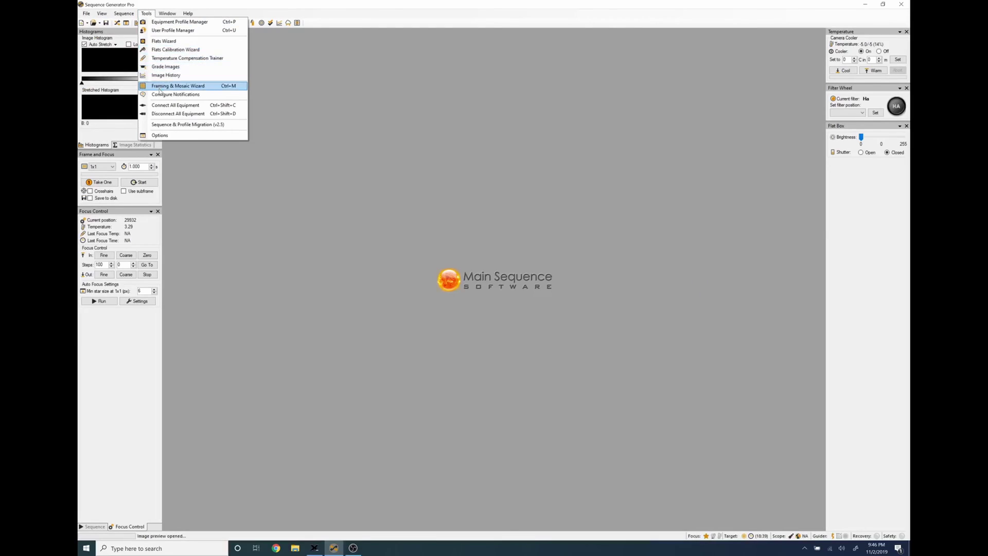
Step: Fetch the m45 image in the Framing & Mosaic Wizard and frame one 4656 × 3520 px tile over the Pleiades
click(160, 88)
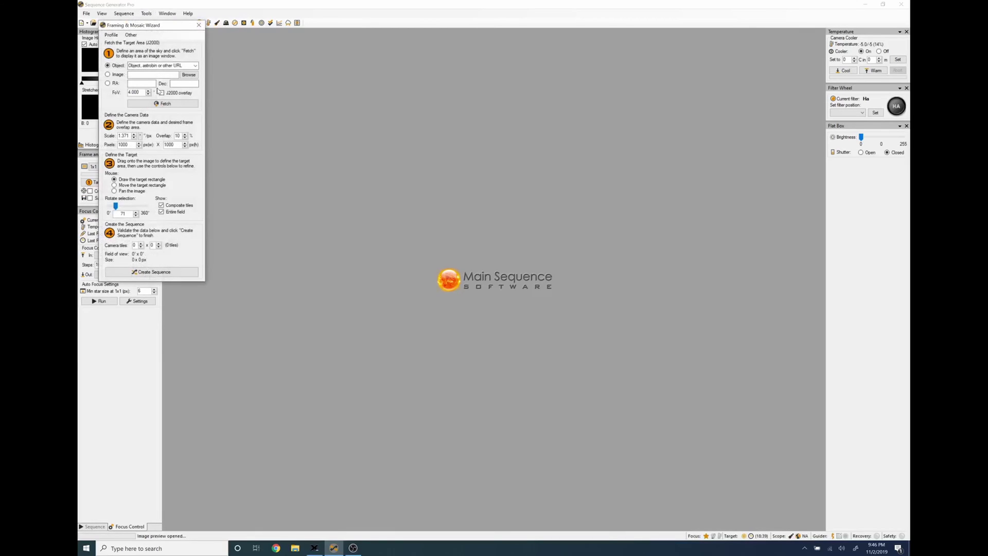
click(165, 66)
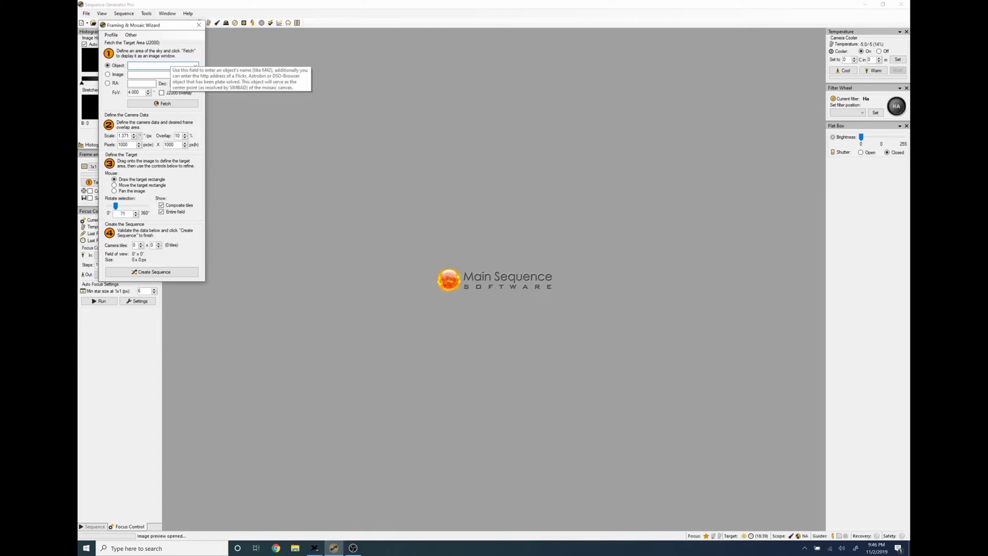
text(m45)
key(Return)
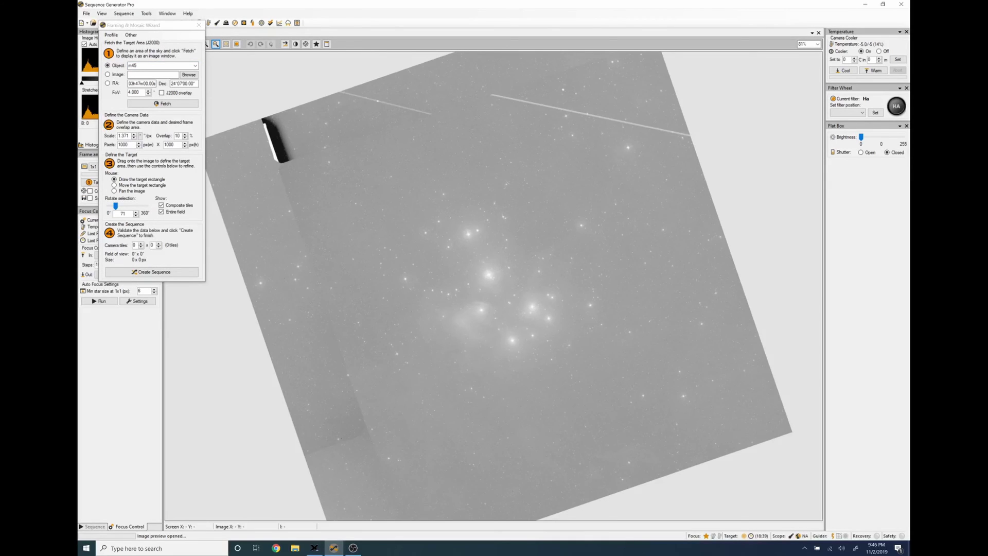
click(123, 145)
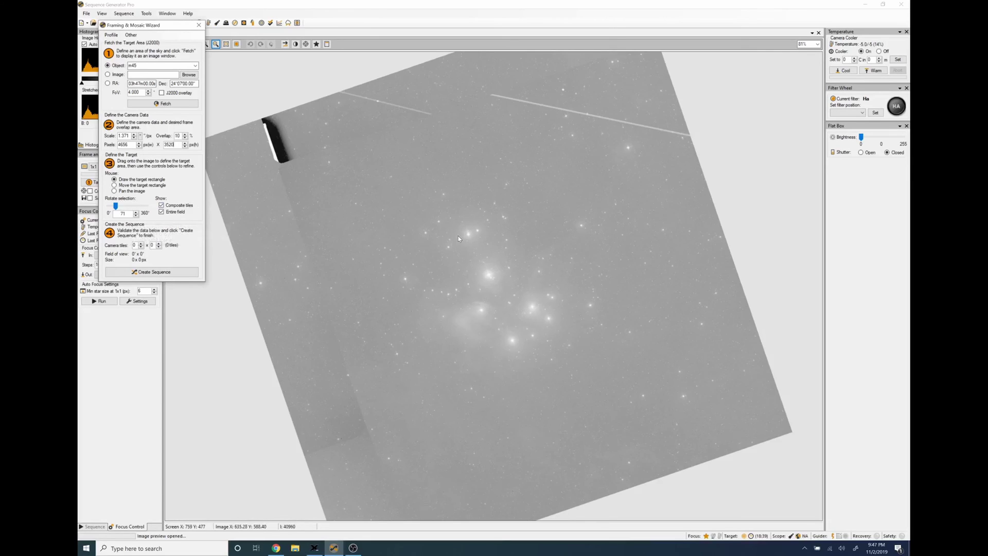
drag(476, 258, 575, 332)
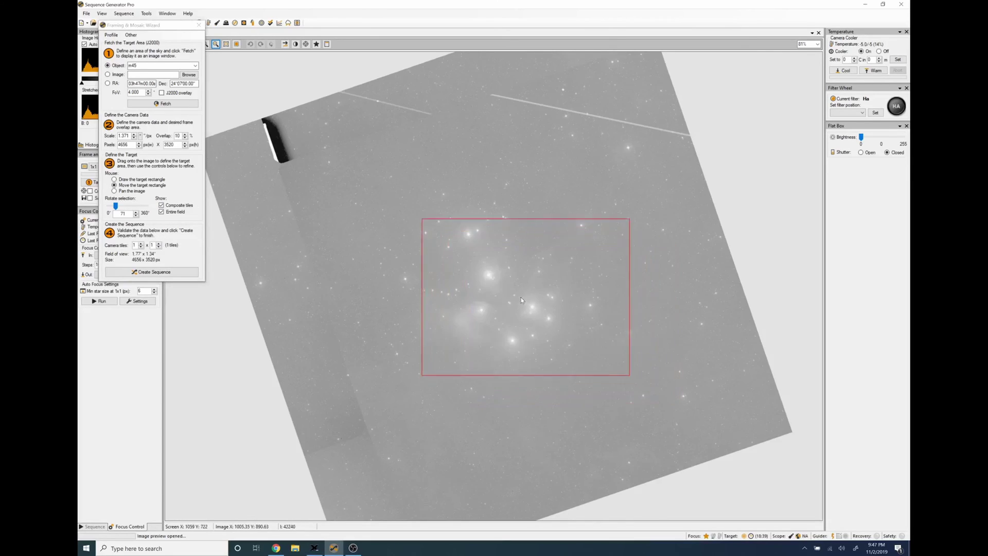
drag(522, 300, 503, 297)
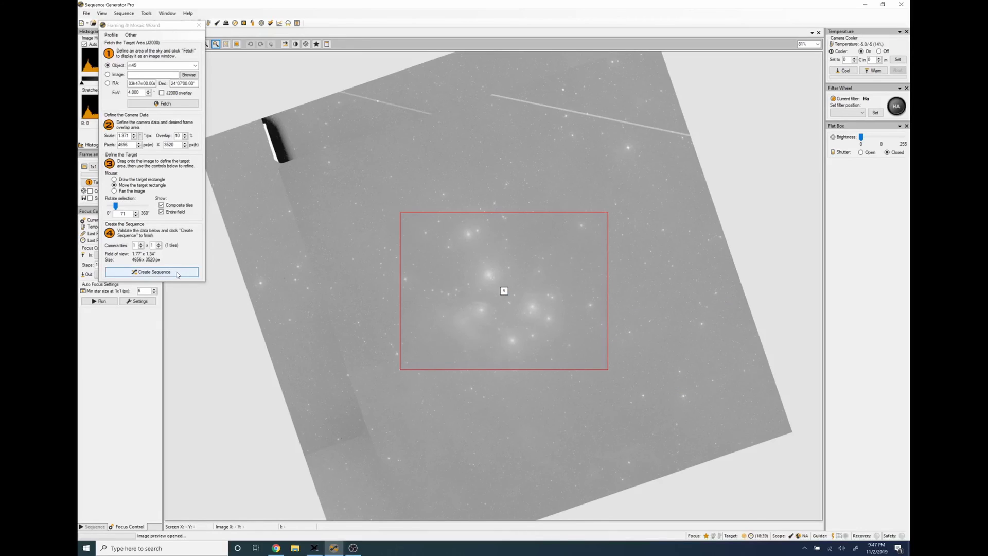
Step: Create the m45 target replacing existing targets, slew-then-centre, with auto rotate and associated image off
click(175, 274)
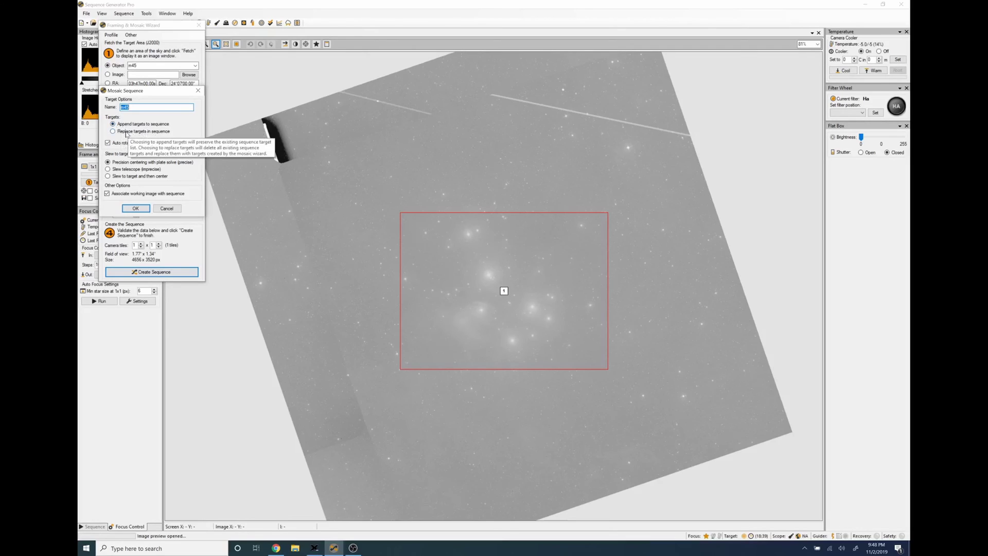
click(126, 133)
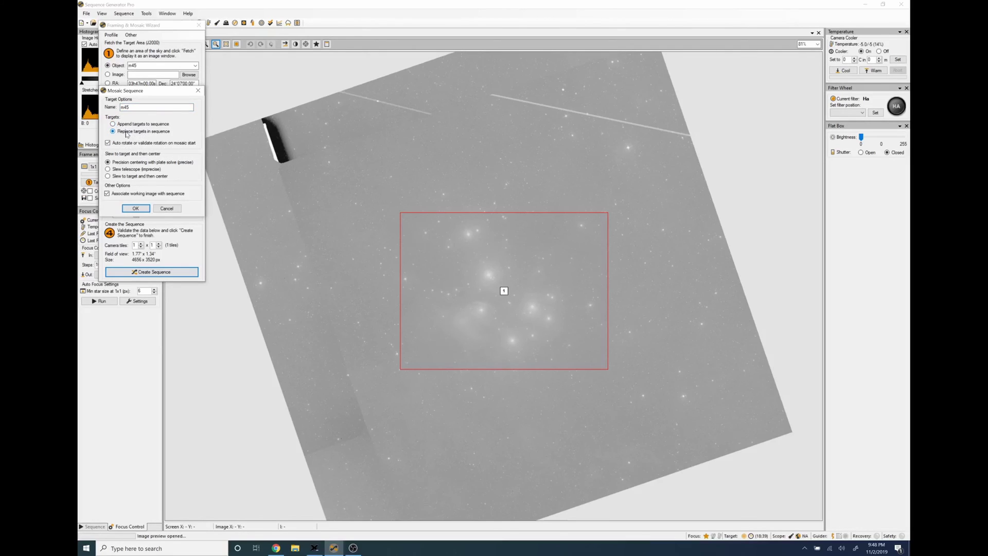
click(114, 144)
click(112, 175)
click(107, 194)
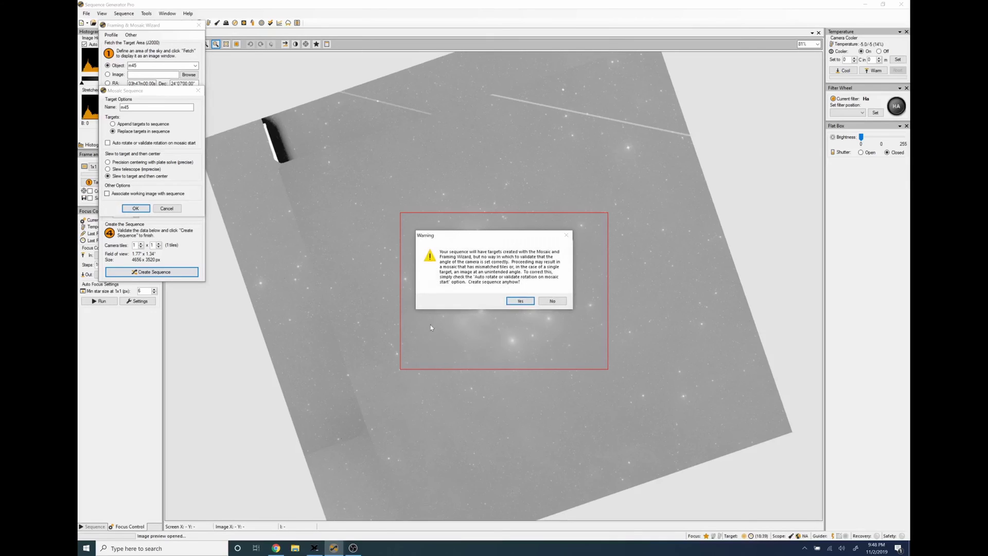
click(515, 303)
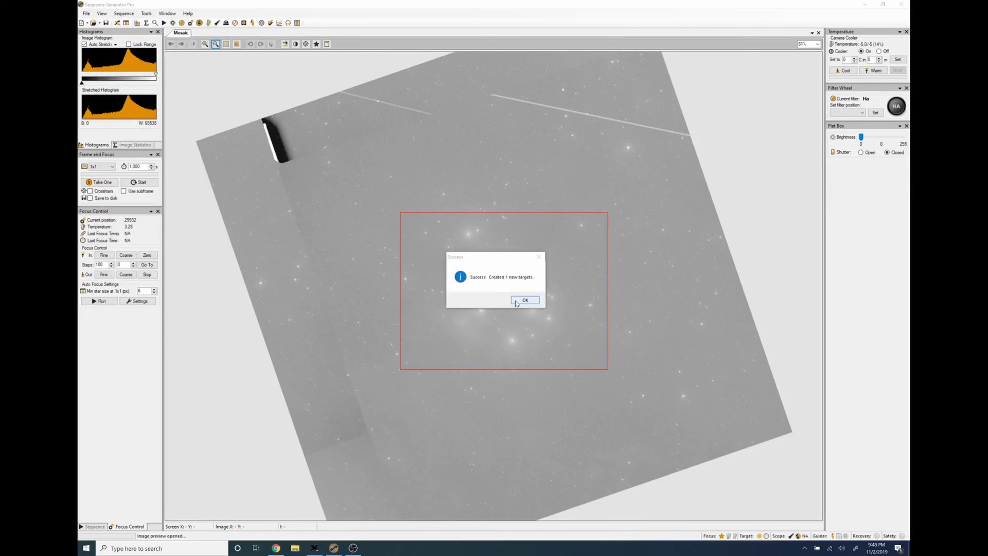
Step: Set the first three light events' filters to Red, Green and Blue
click(524, 300)
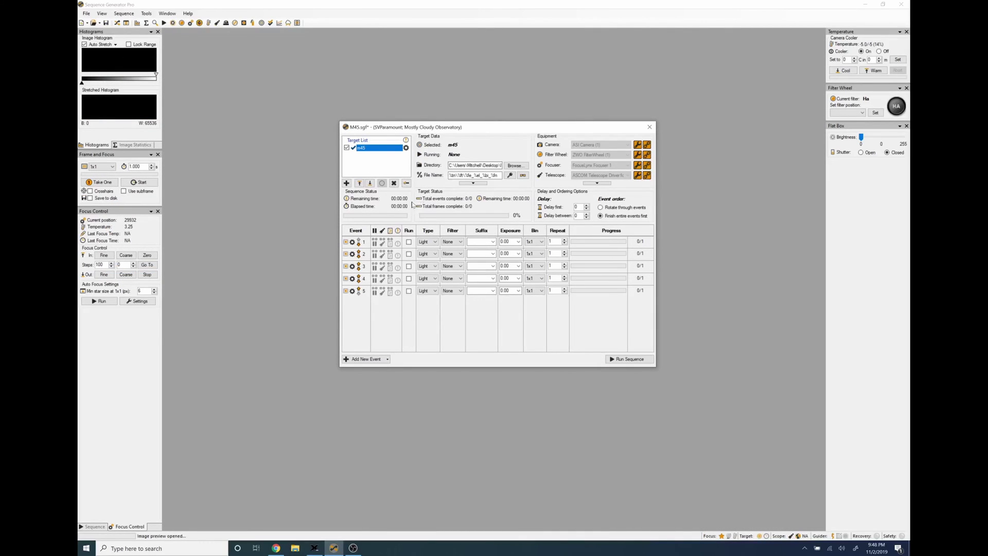
click(460, 242)
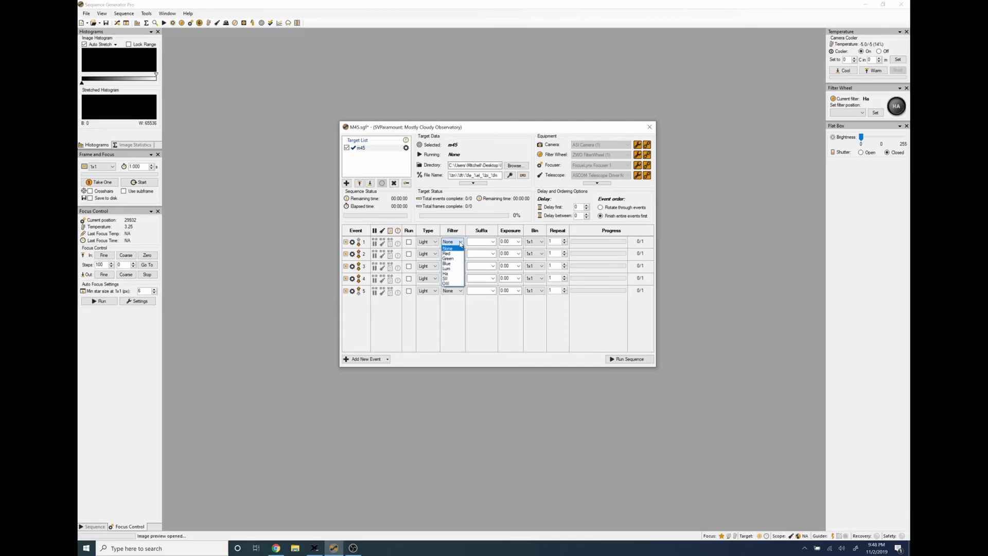
click(448, 252)
click(459, 253)
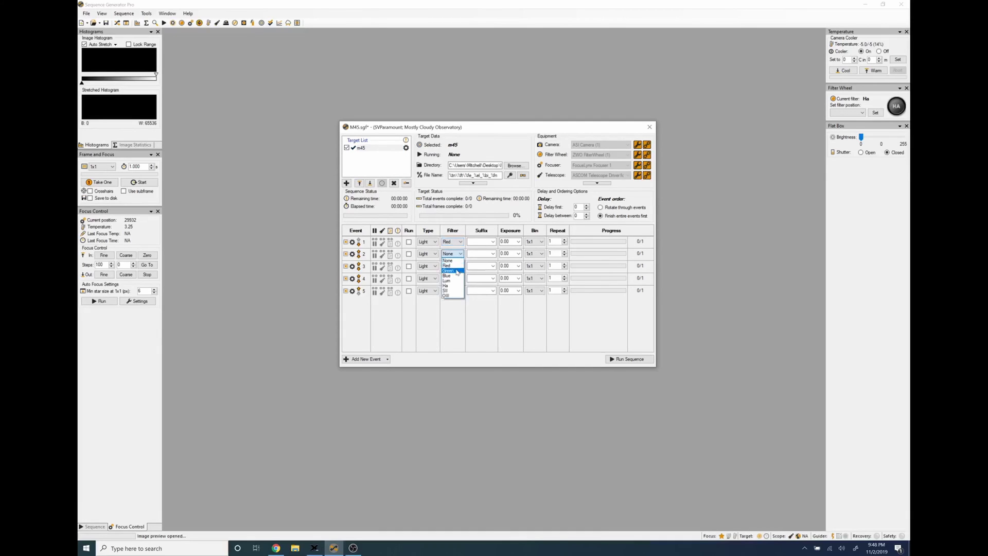
click(448, 270)
click(459, 266)
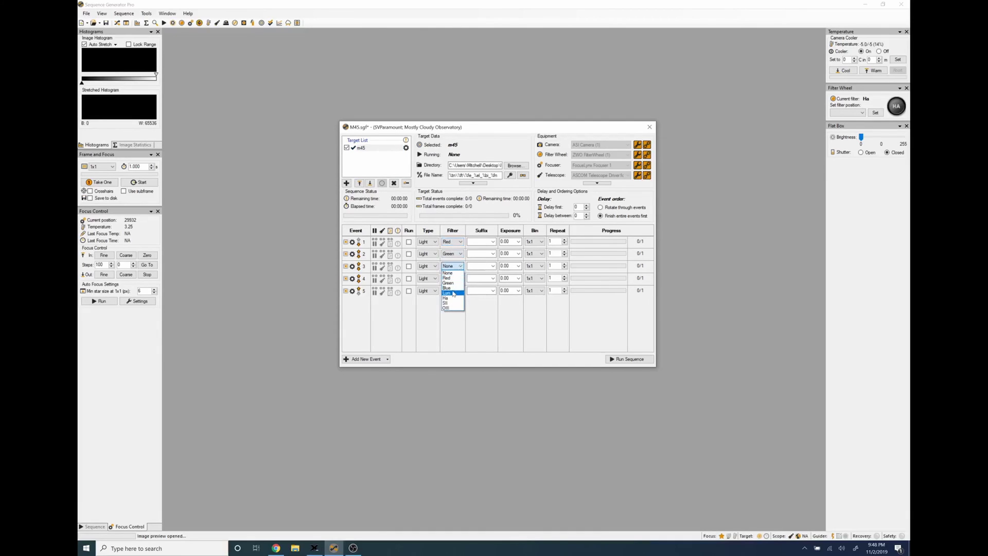
click(448, 287)
Step: Delete the two extra light events, leaving only three
click(346, 278)
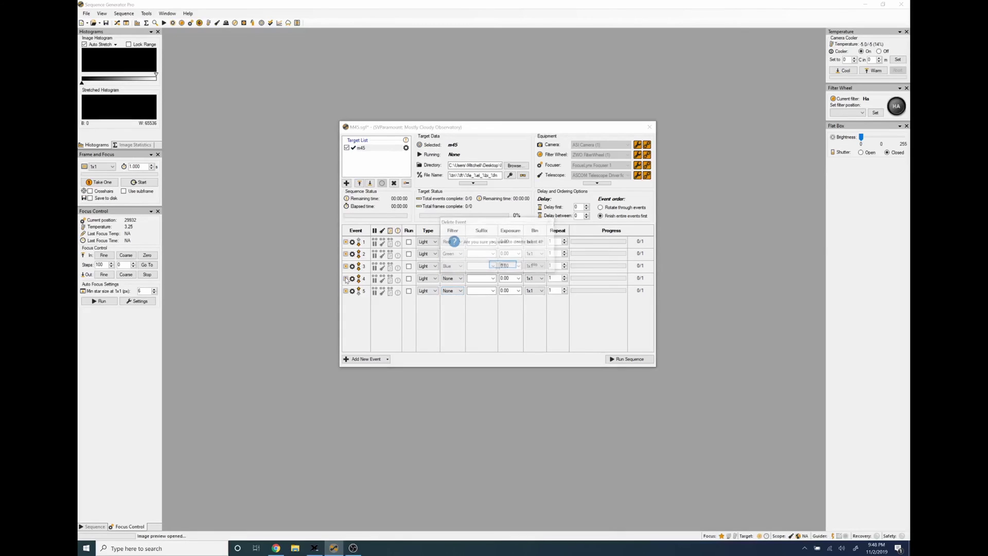
click(491, 265)
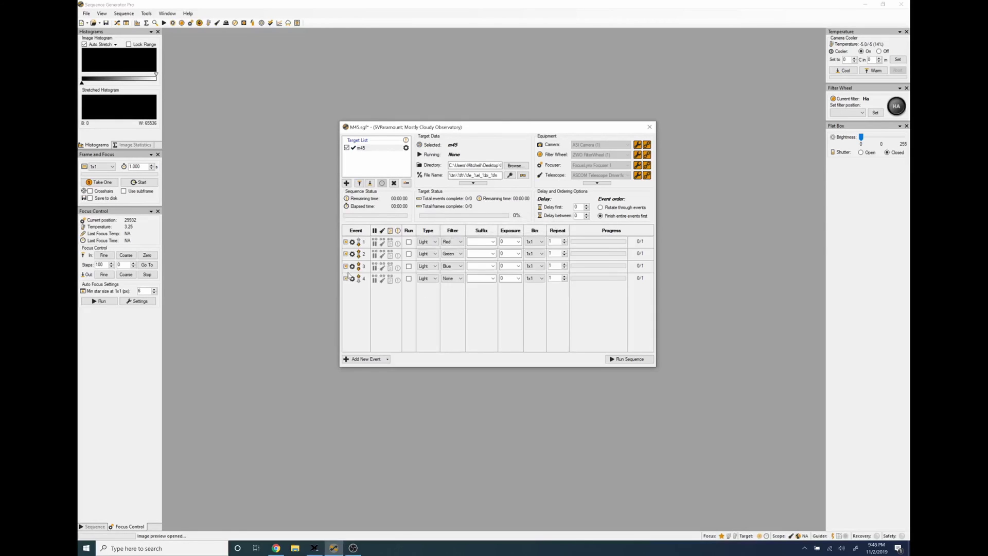
click(345, 278)
click(498, 265)
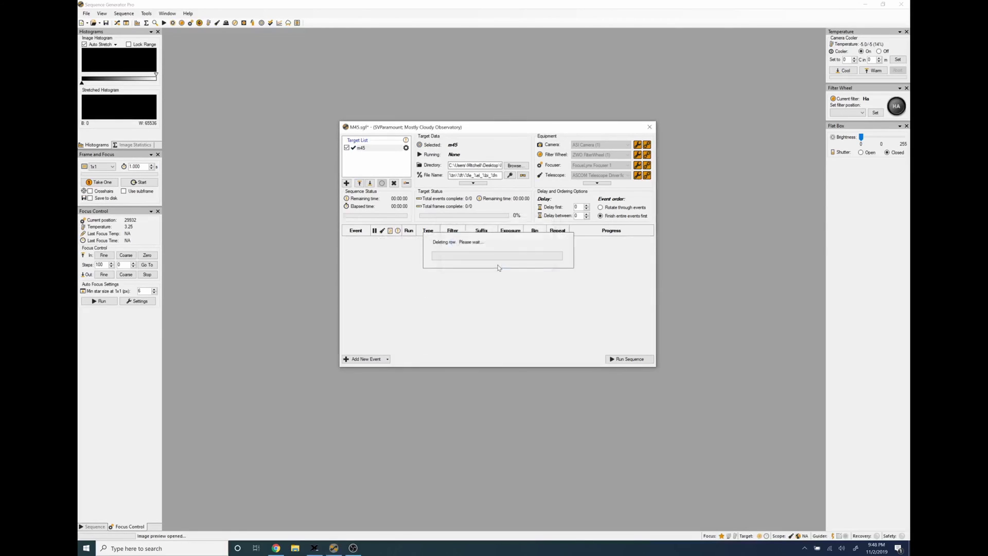
Step: Give the events 120 s exposures and 30 repeats each, and tick their Run boxes
click(515, 243)
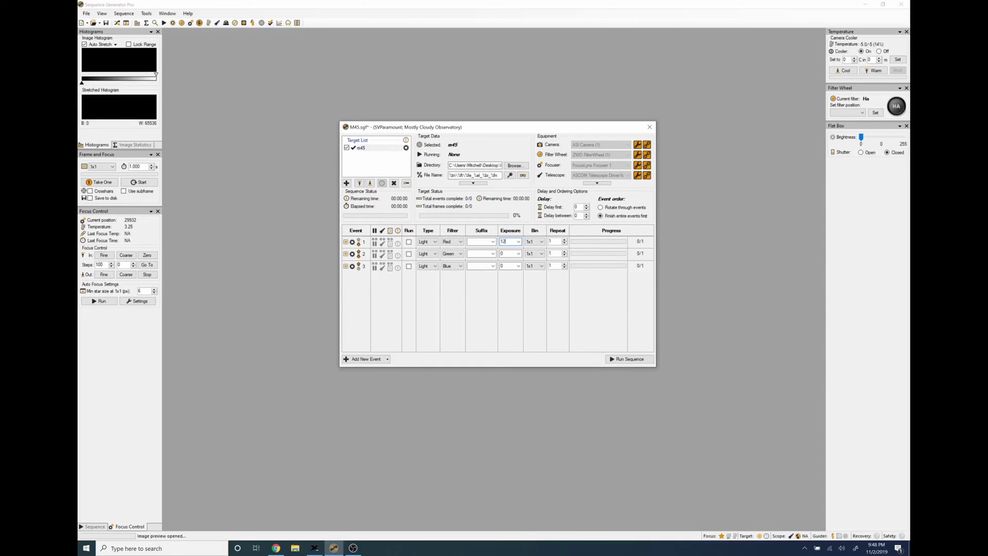
click(509, 253)
click(506, 266)
text(1)
text(30)
key(Tab)
key(Tab)
text(30)
click(409, 242)
click(409, 242)
click(409, 254)
Step: Use the Flats Wizard to add a 10-frame flat after each Red, Green and Blue light event
click(146, 14)
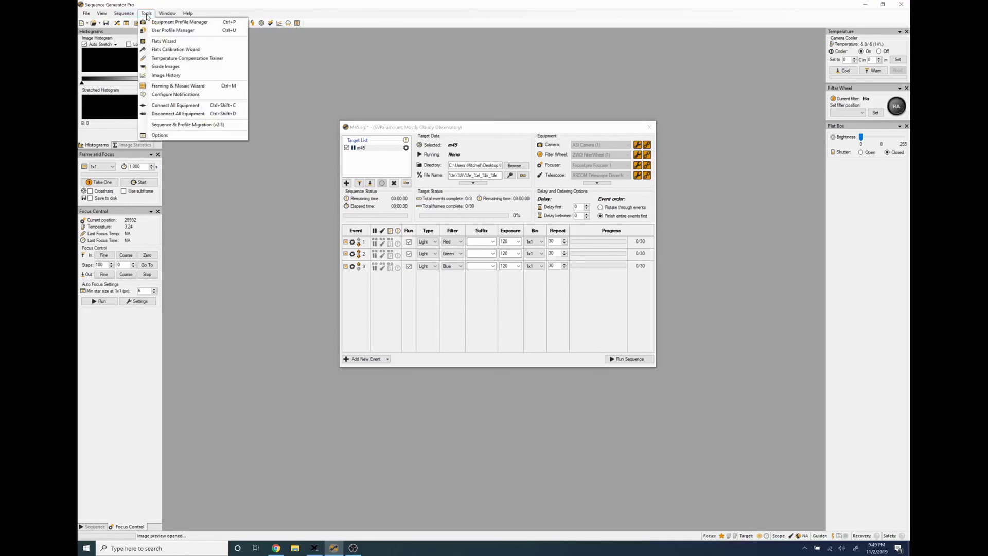
click(157, 42)
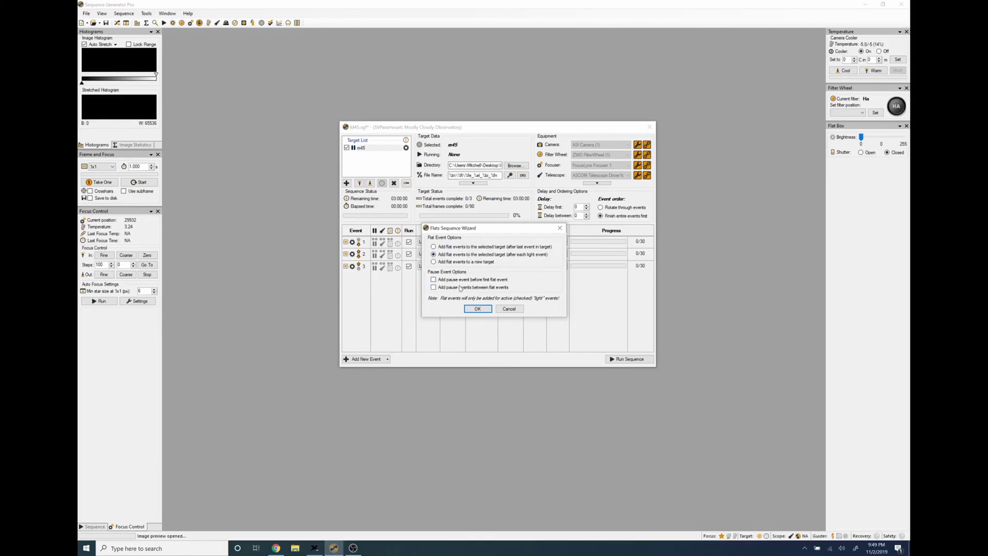
click(483, 312)
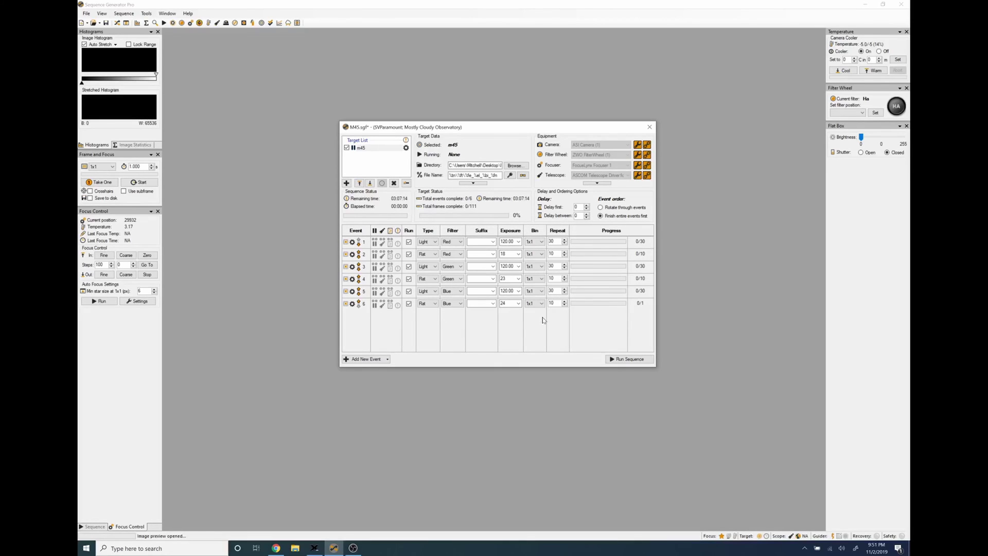
click(472, 183)
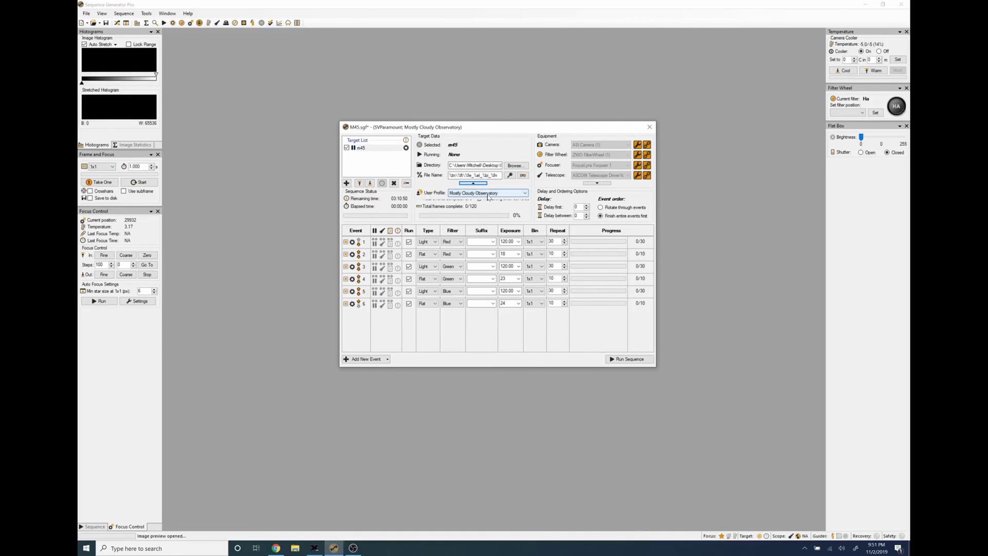
click(473, 184)
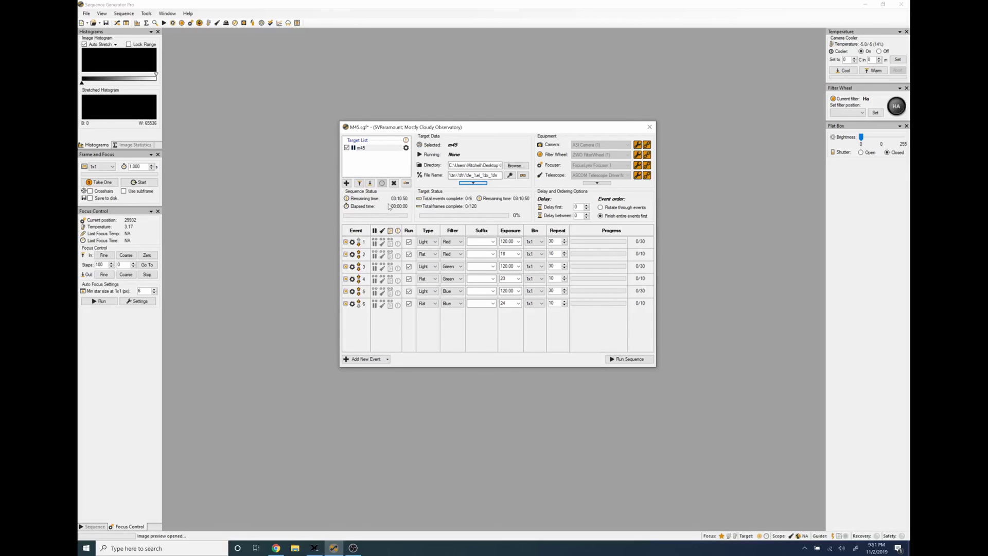
Step: Enable start and end times in the m45 target's settings and open its altitude planning chart
click(406, 149)
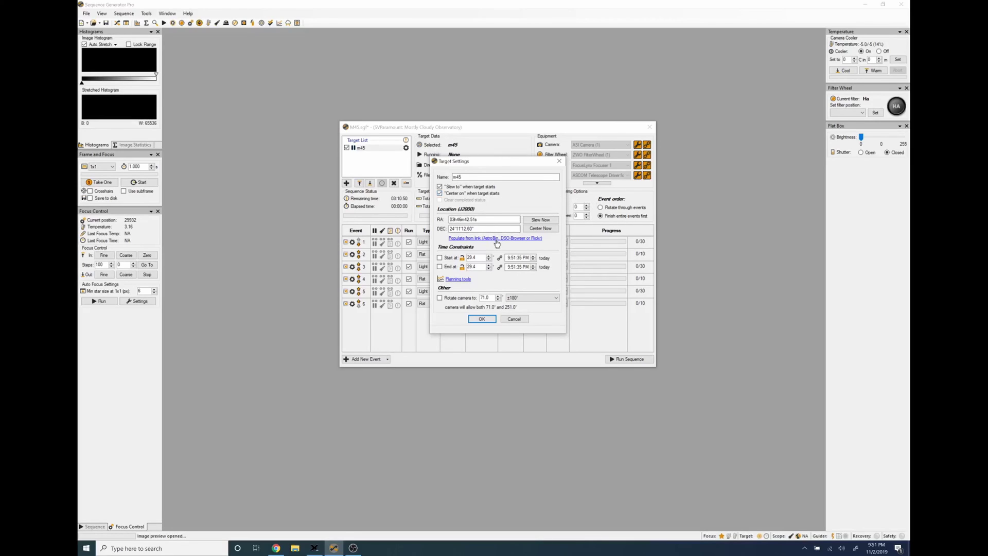
click(440, 258)
click(456, 279)
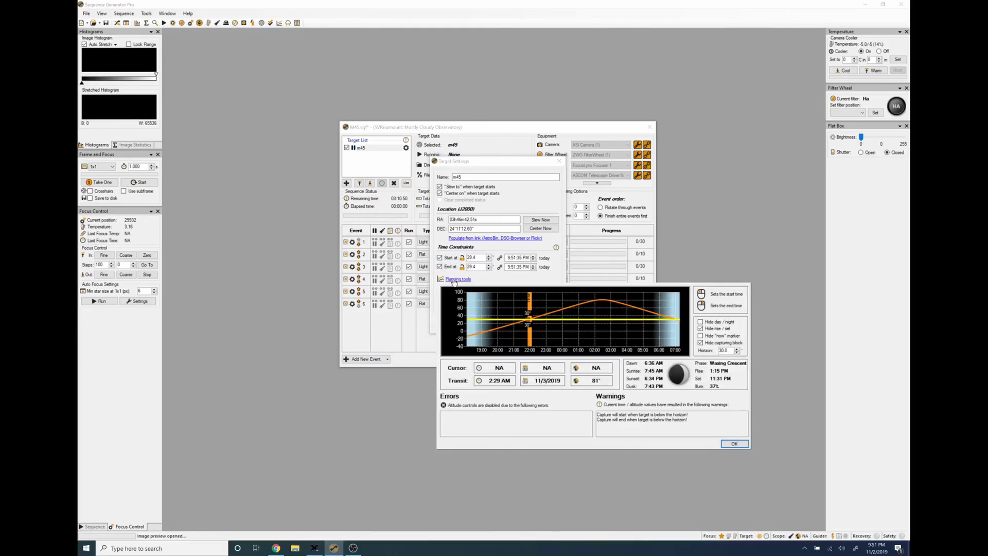
Step: Set the m45 start time to 9:59 PM from the altitude planning chart
right_click(530, 322)
click(530, 322)
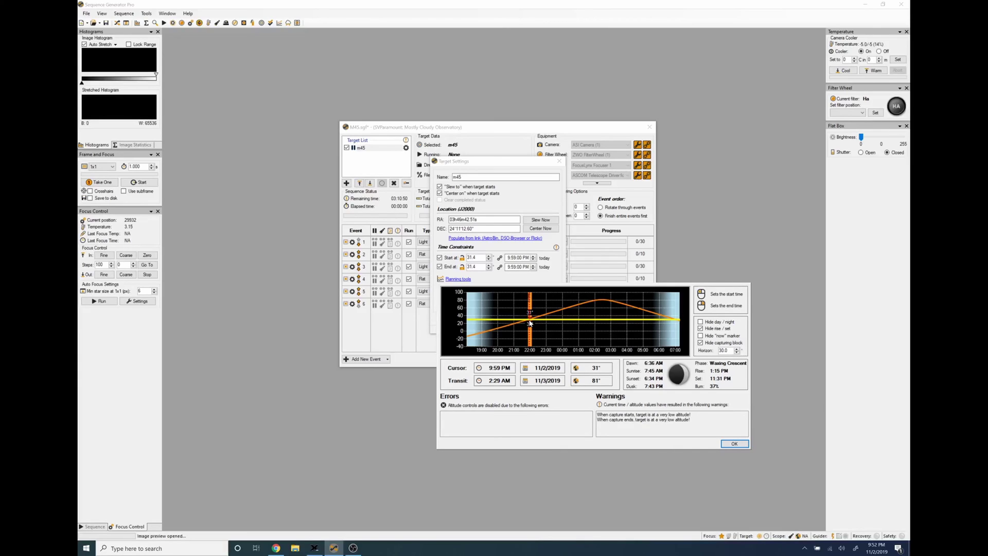